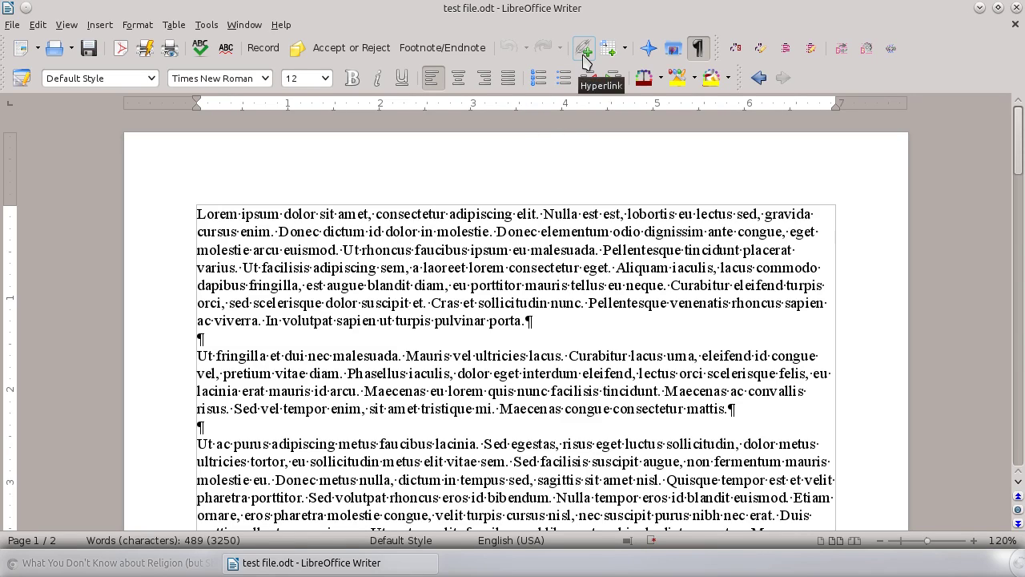
click(99, 25)
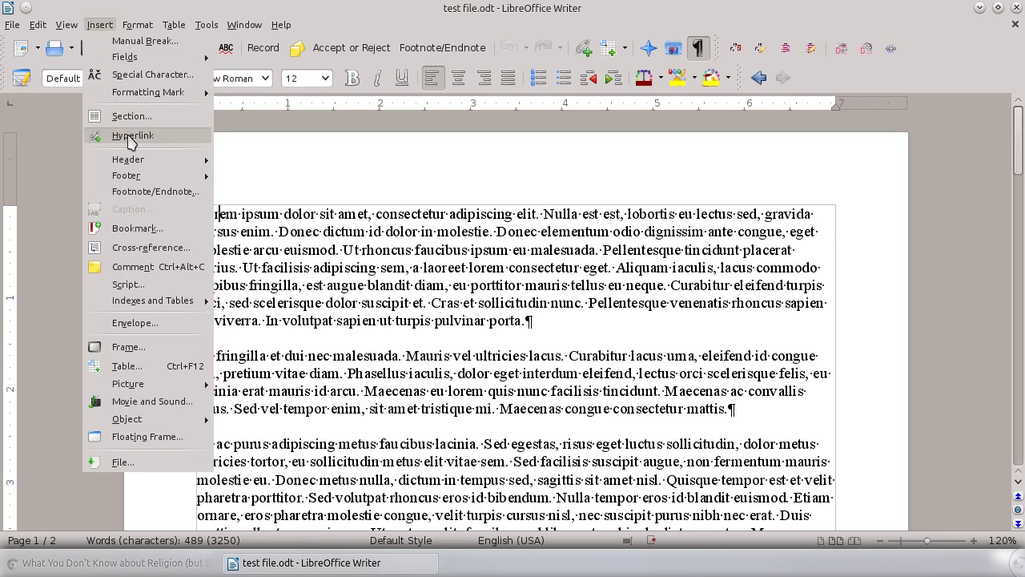
click(110, 25)
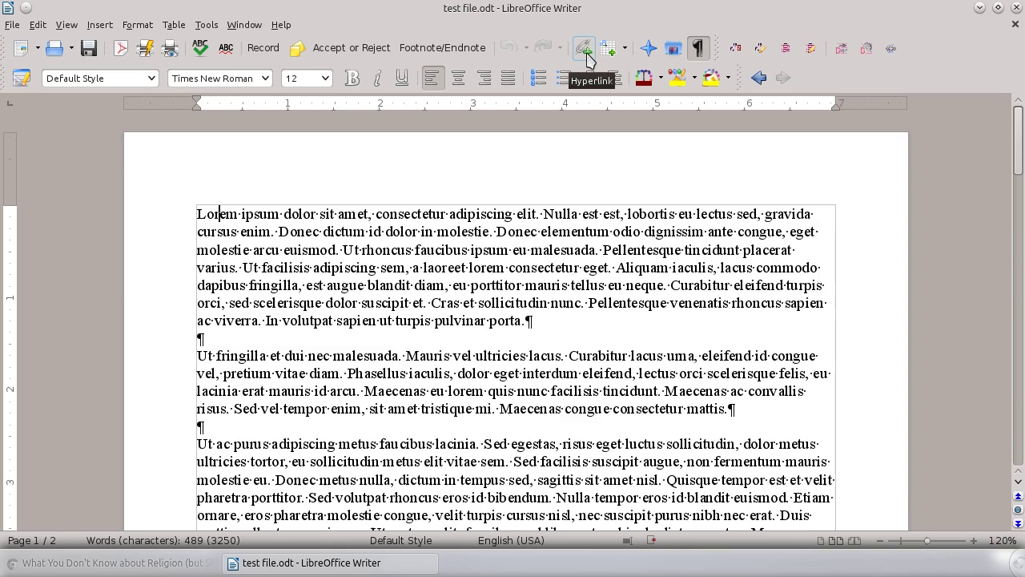
click(325, 214)
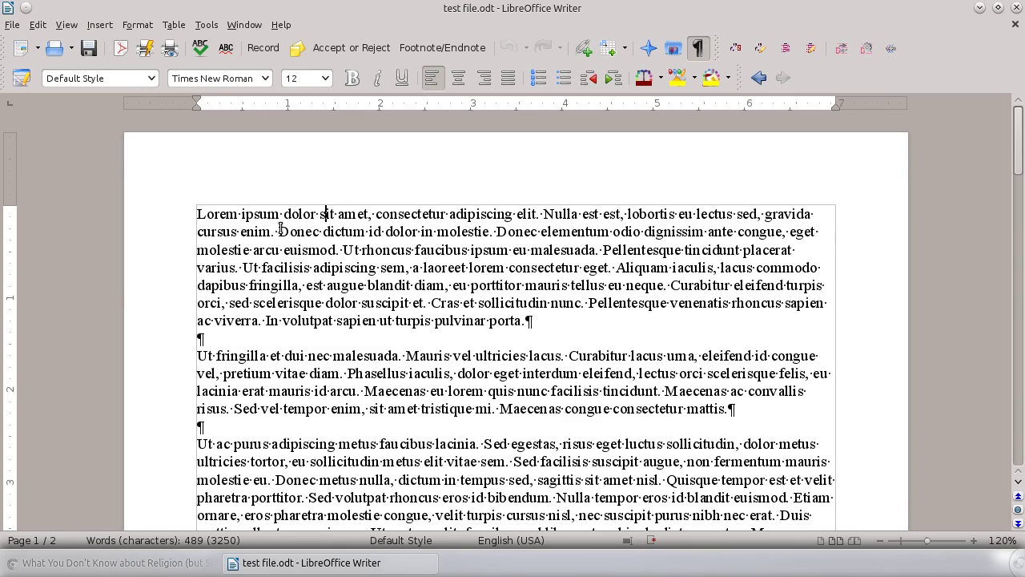
Start a web hyperlink on the phrase "Donec dictum id dolor in molestie" in the first paragraph
drag(277, 231, 489, 234)
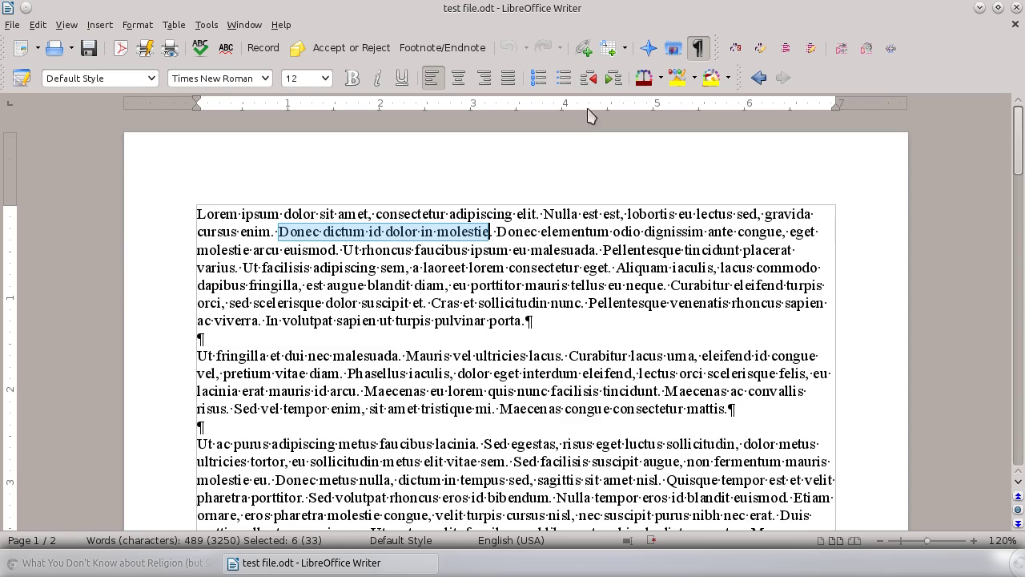
click(585, 51)
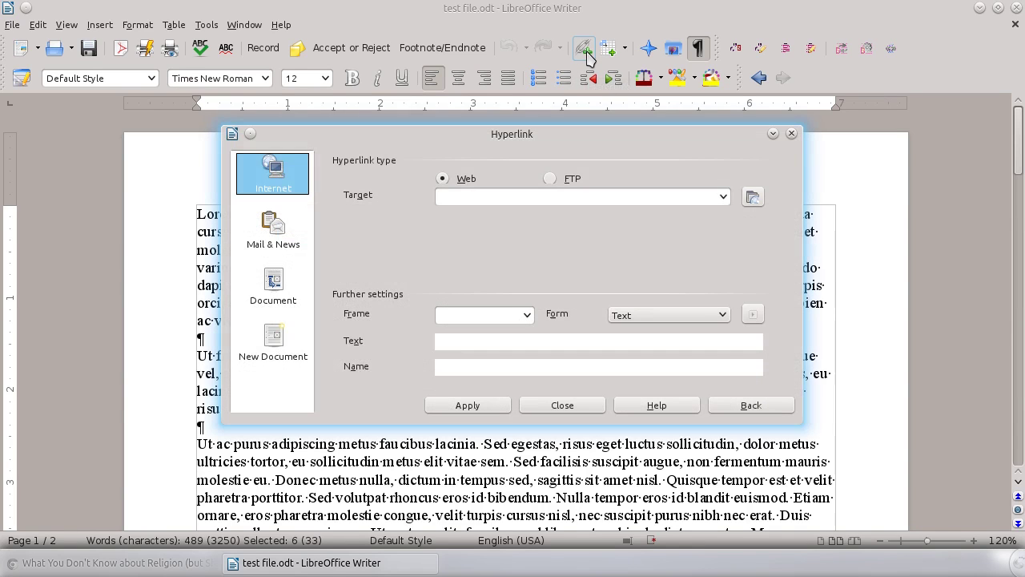
drag(595, 135, 714, 153)
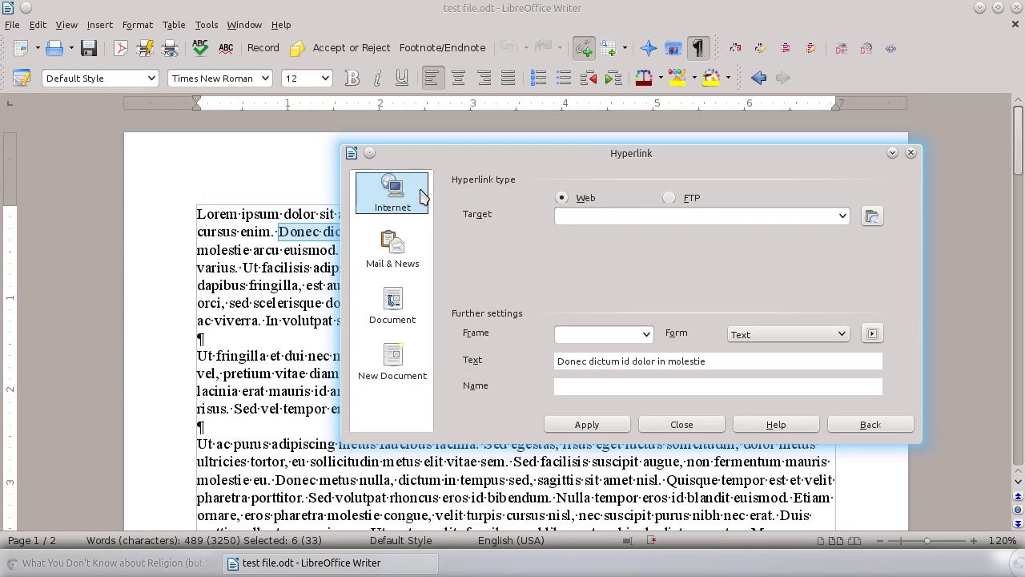
click(721, 360)
drag(721, 360, 554, 362)
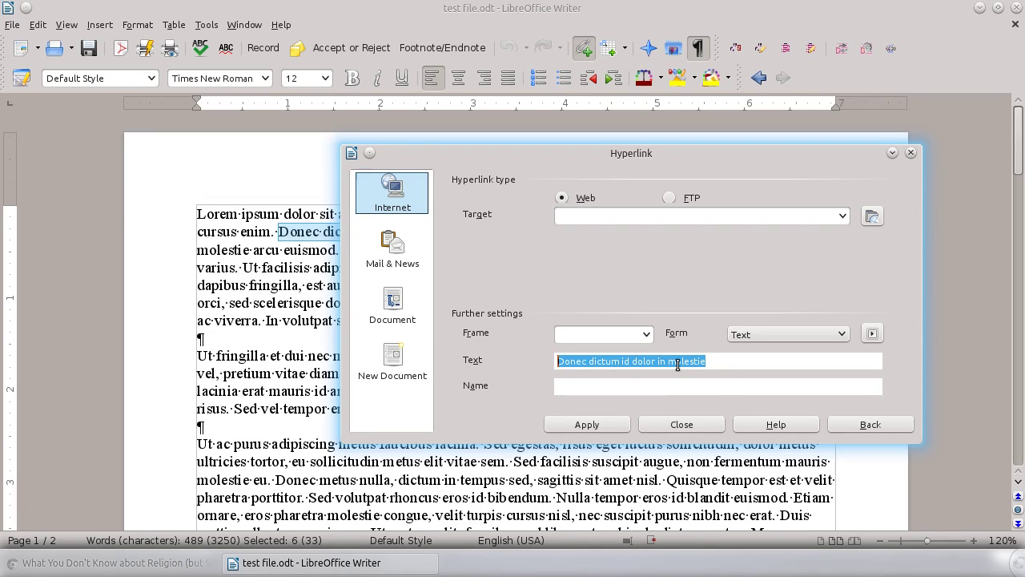
click(582, 223)
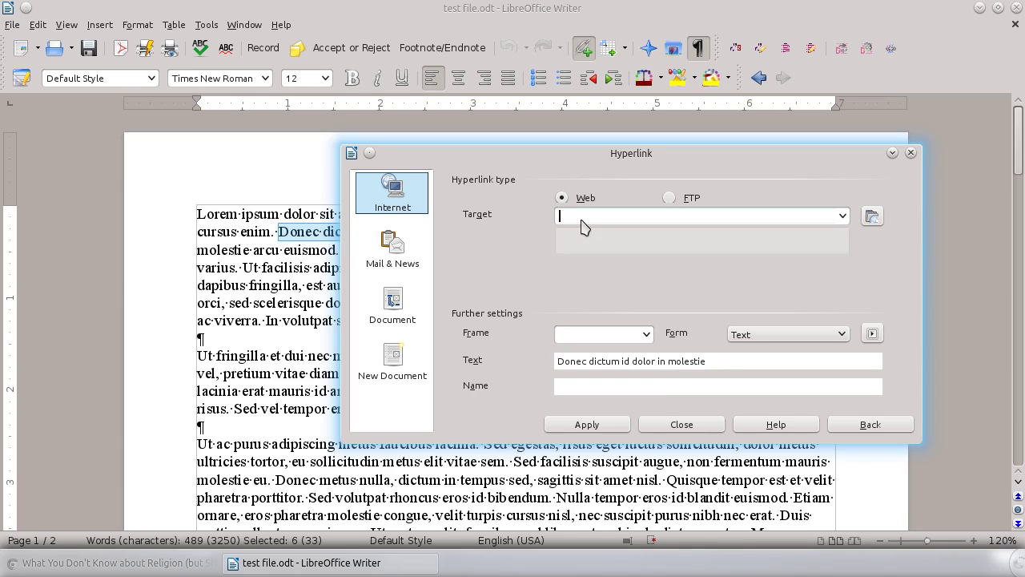
click(547, 224)
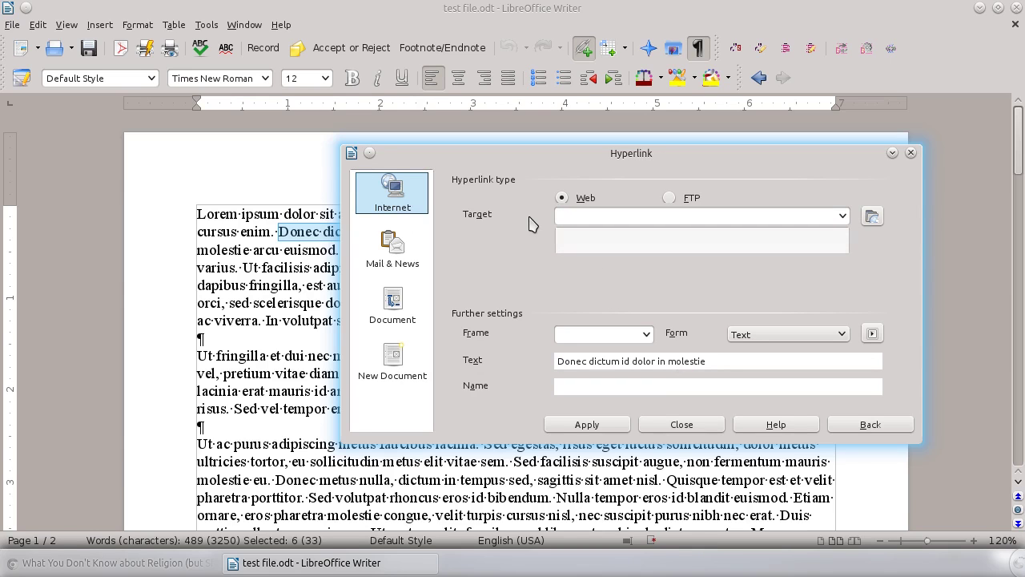
Copy the Amazon book page's address from Google Chrome and paste it into LibreOffice Writer as the hyperlink's target
click(168, 565)
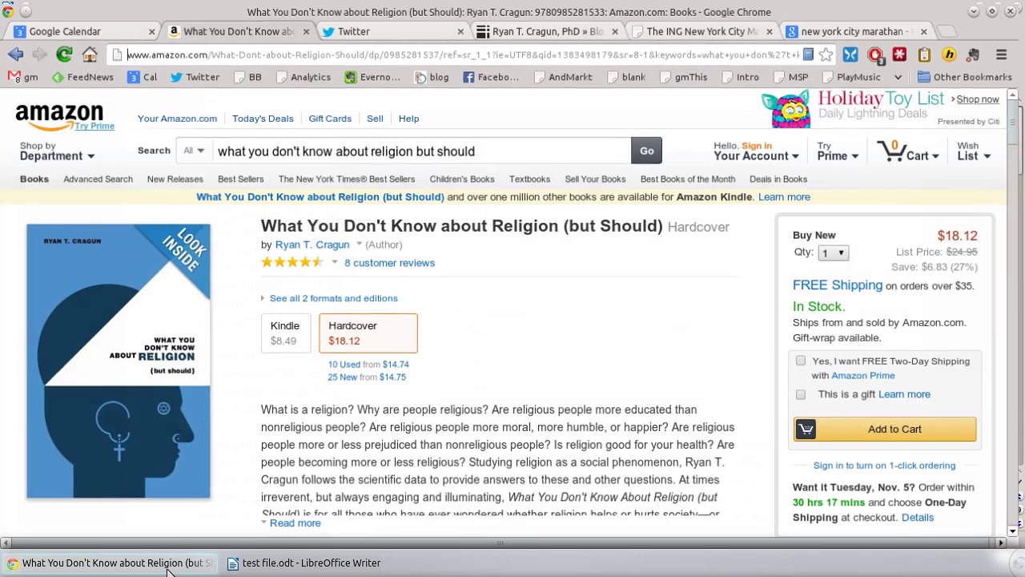
click(372, 50)
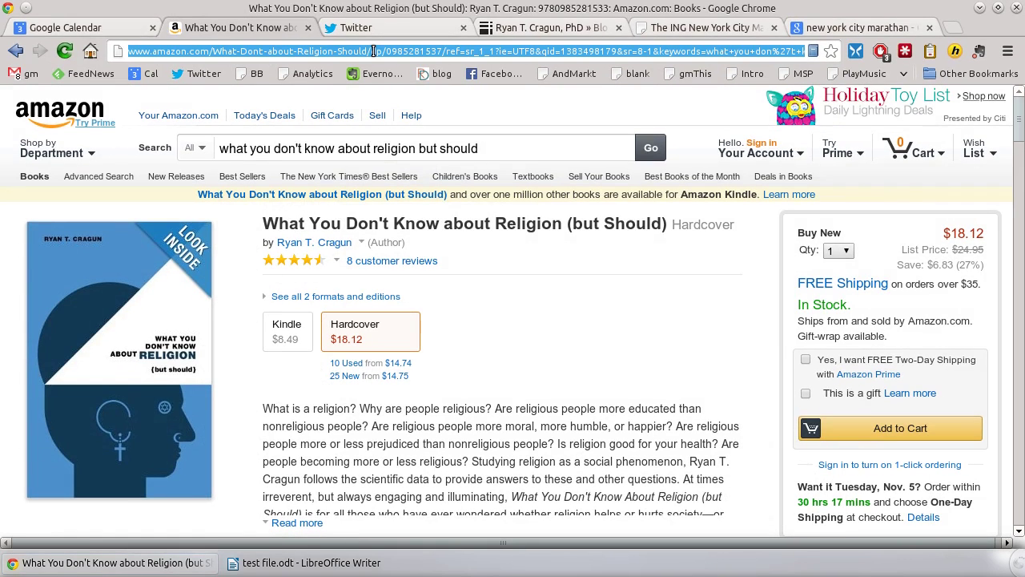
click(360, 563)
click(596, 216)
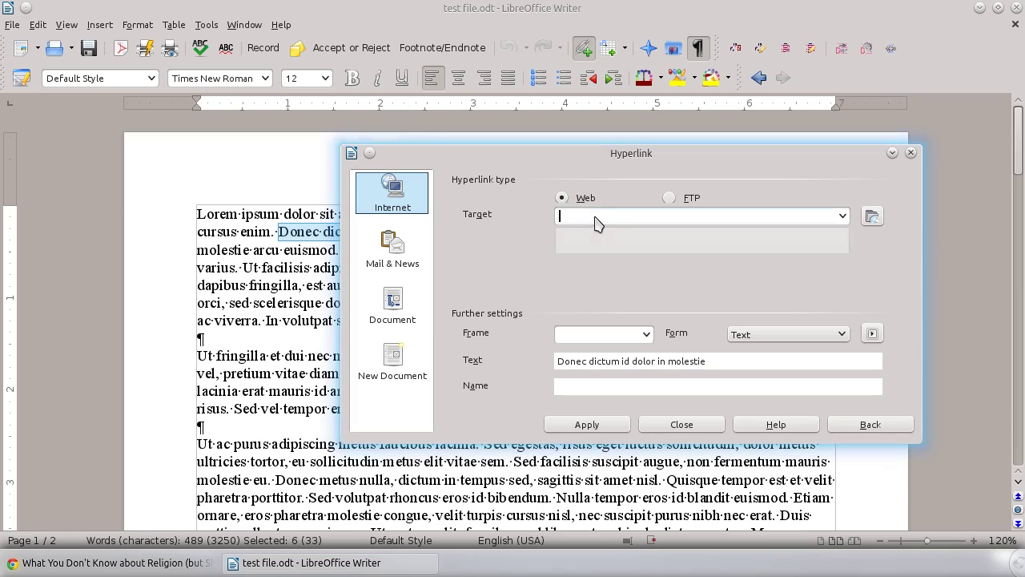
key(ctrl+v)
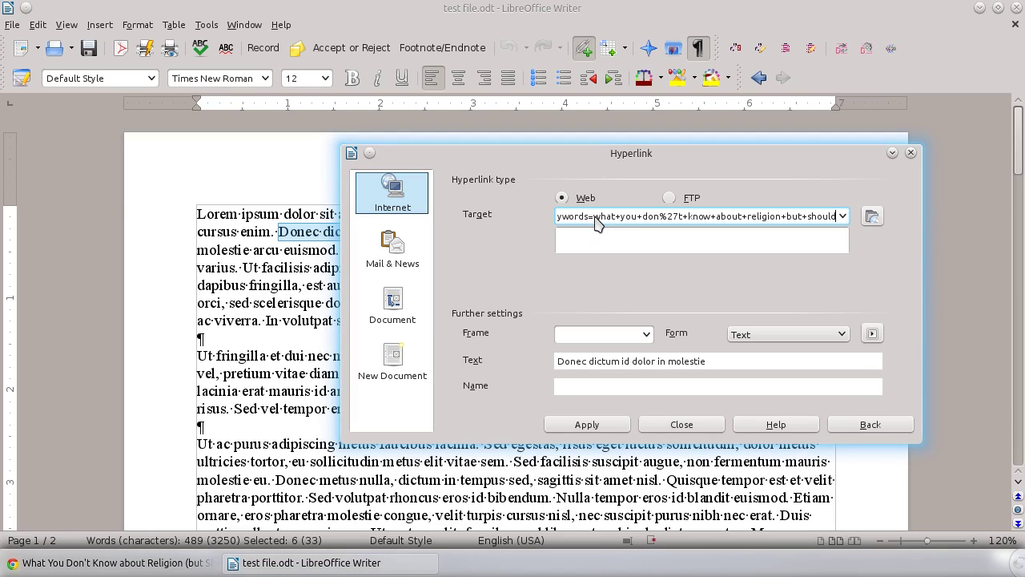
click(521, 230)
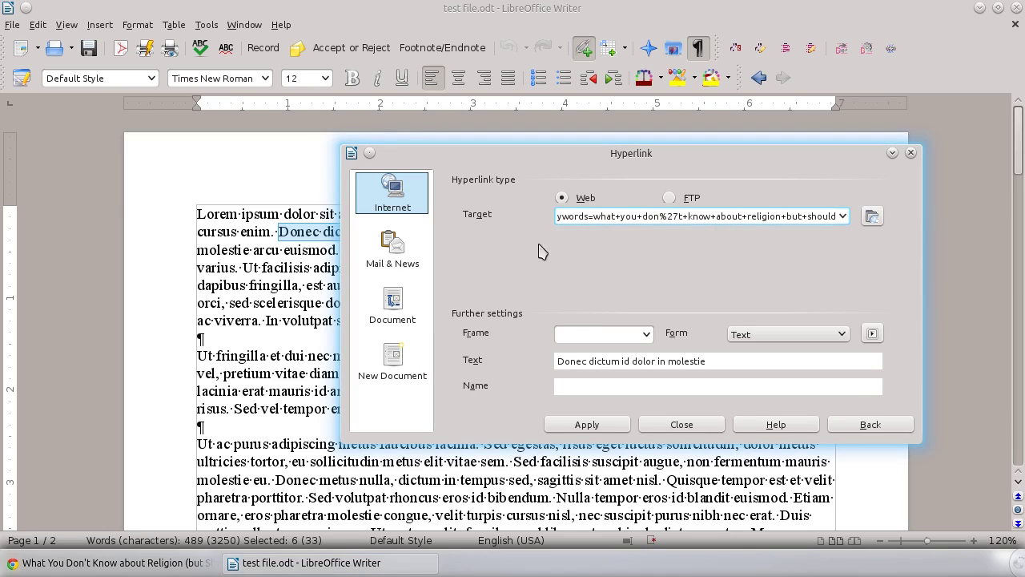
Set the hyperlink's frame to _blank, apply the link to the selected phrase and close the Hyperlink dialog
click(646, 335)
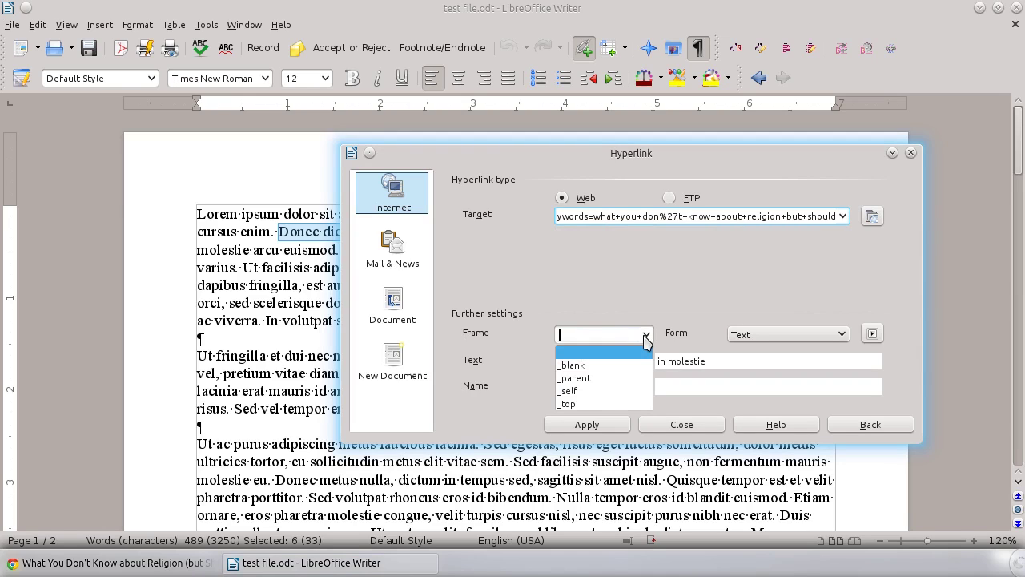
click(595, 366)
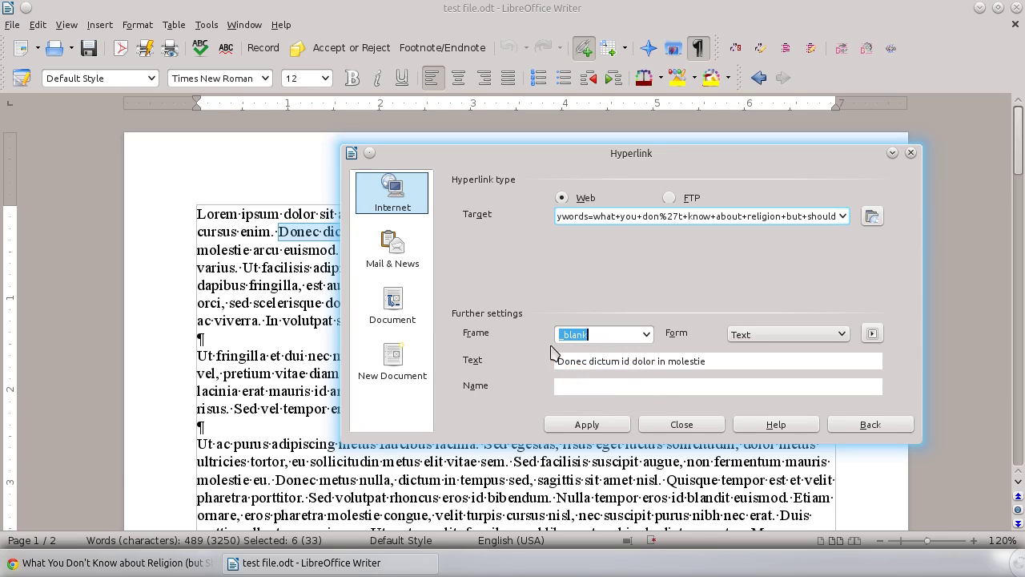
click(612, 426)
click(589, 423)
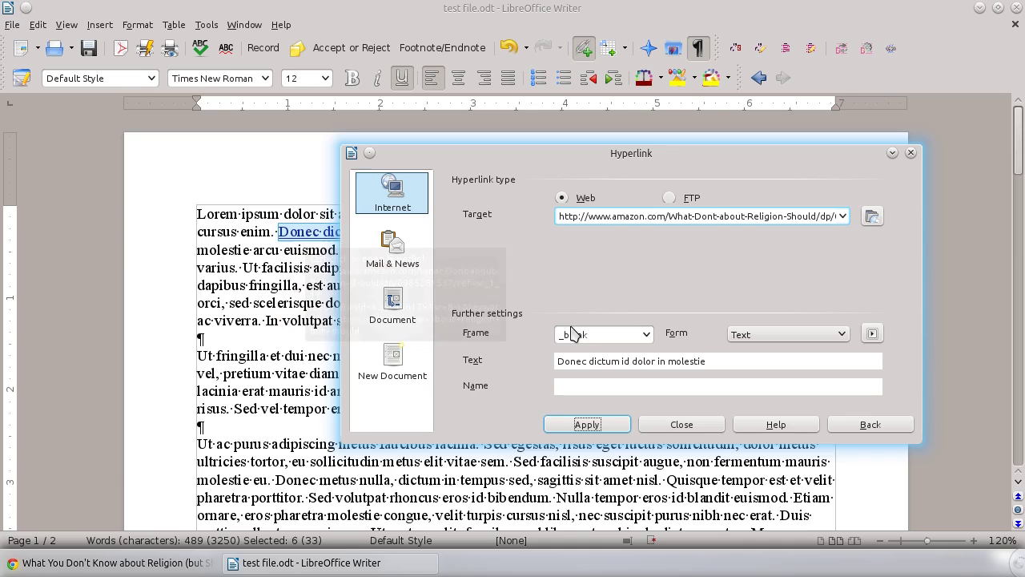
click(681, 425)
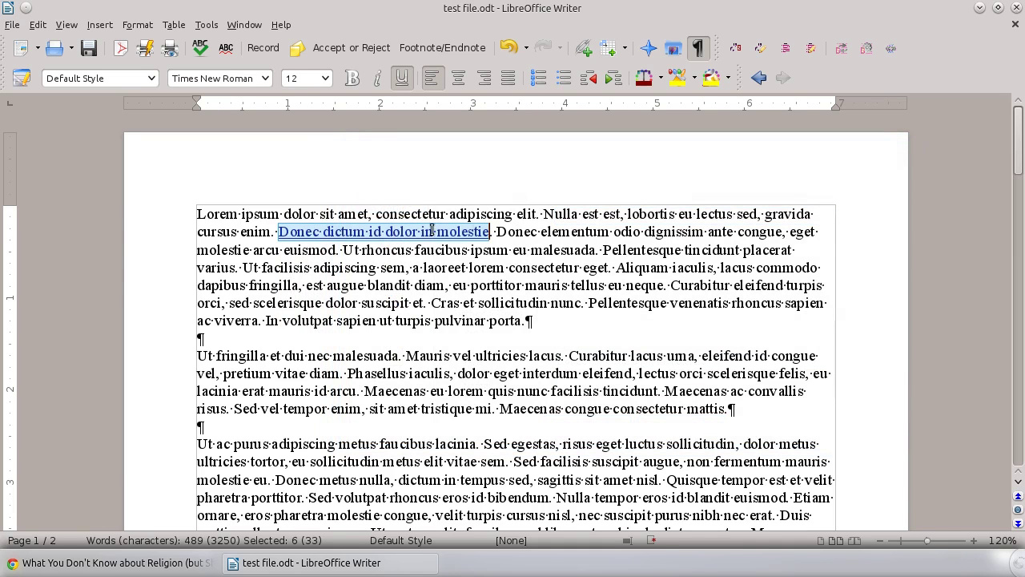
Fill in an e-mail hyperlink for "Donec elementum odio dignissim" with the recipient's e-mail address and the subject "fake email"
click(525, 232)
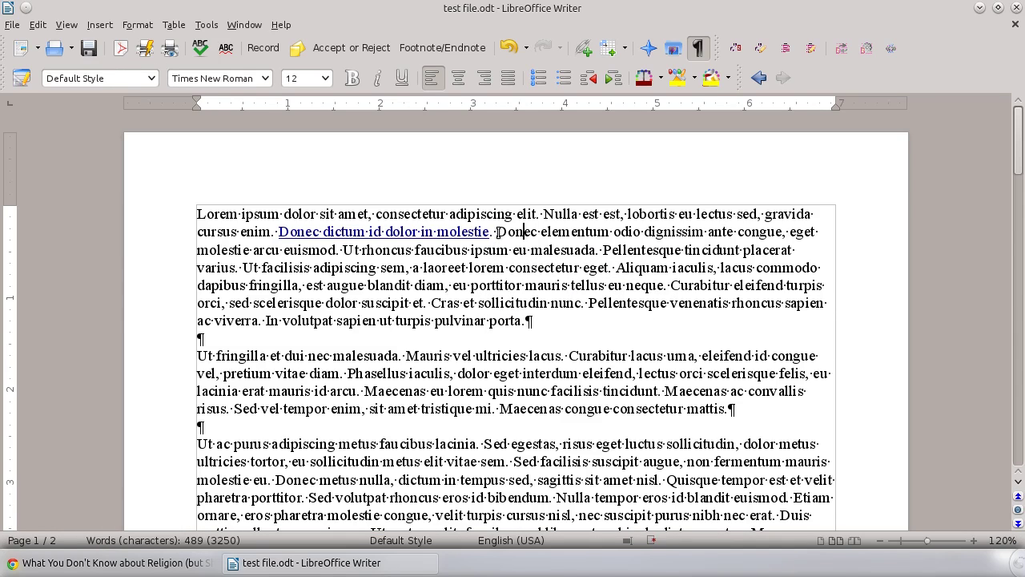
drag(498, 232, 705, 232)
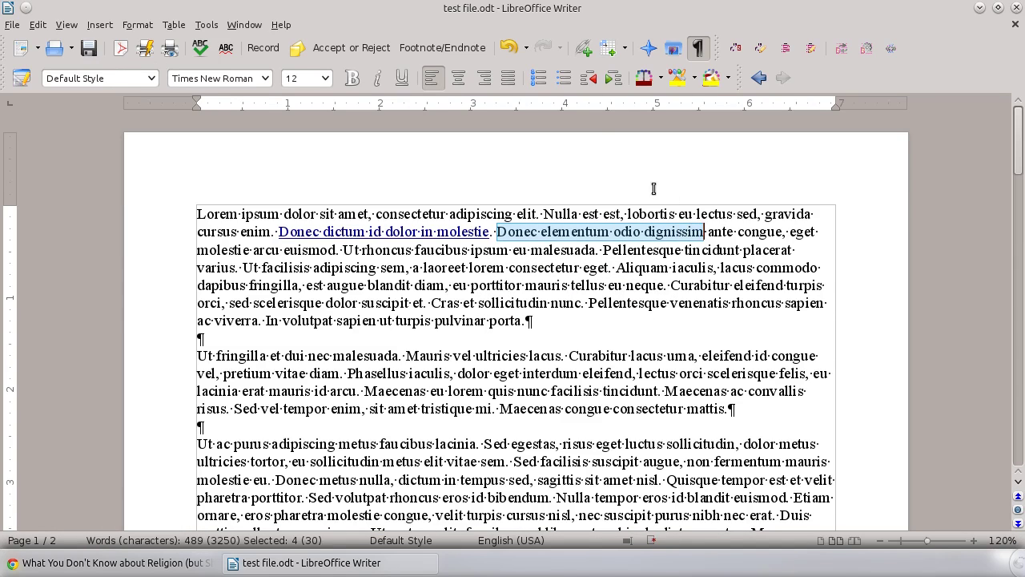
click(584, 49)
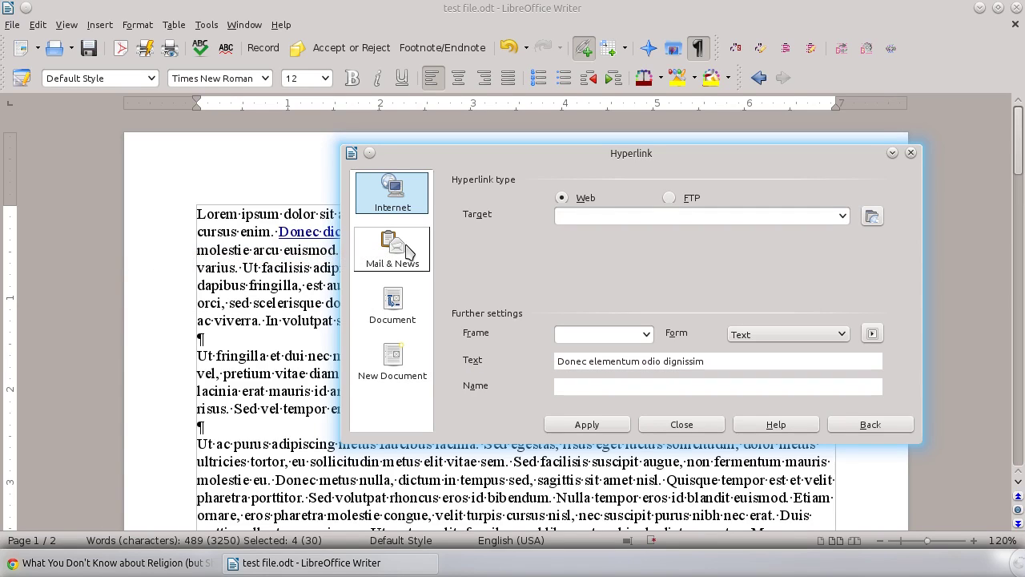
click(408, 250)
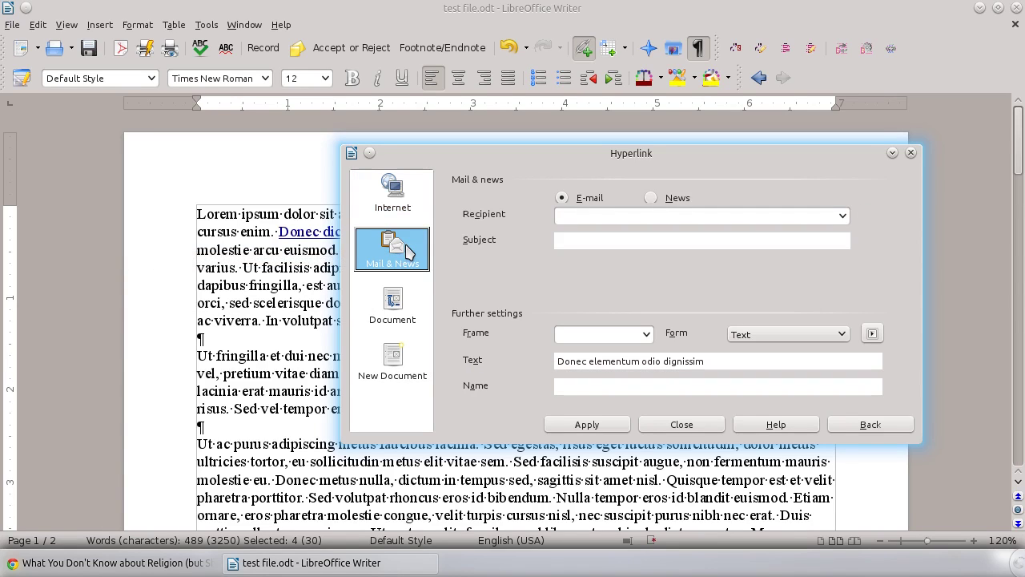
click(611, 222)
text(johndoe)
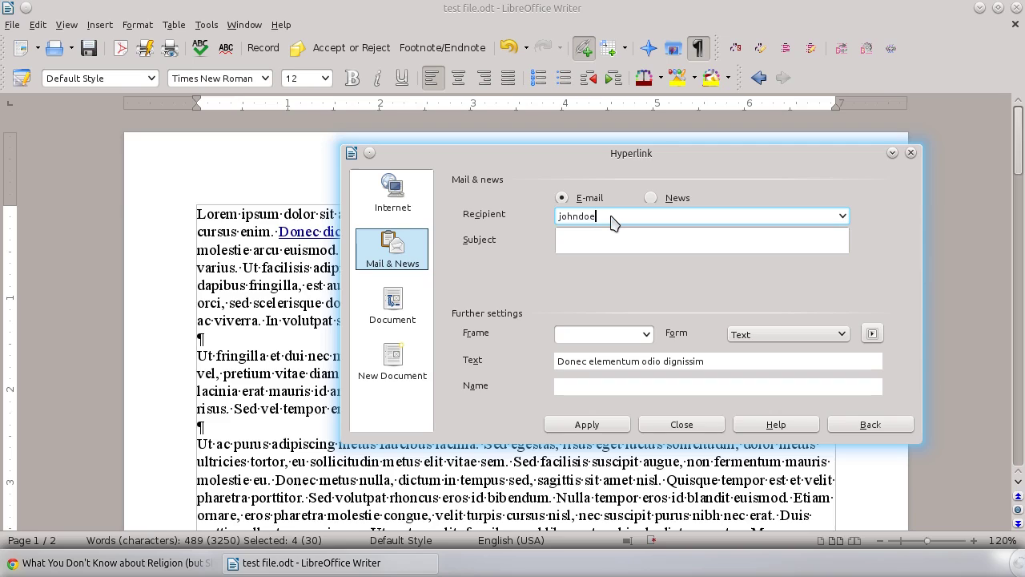
text(@email.com)
key(Tab)
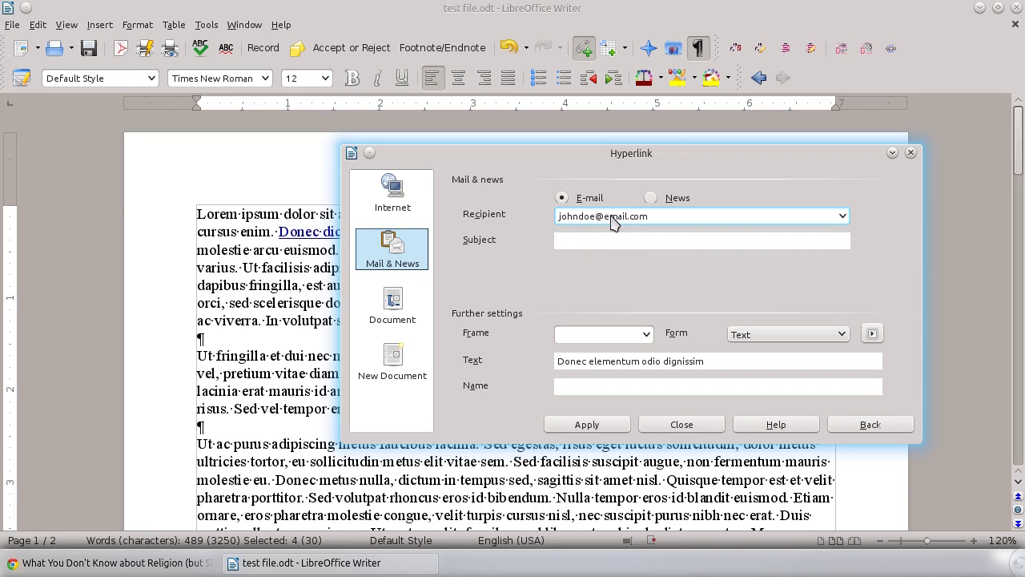
text(fake email)
drag(607, 160, 499, 153)
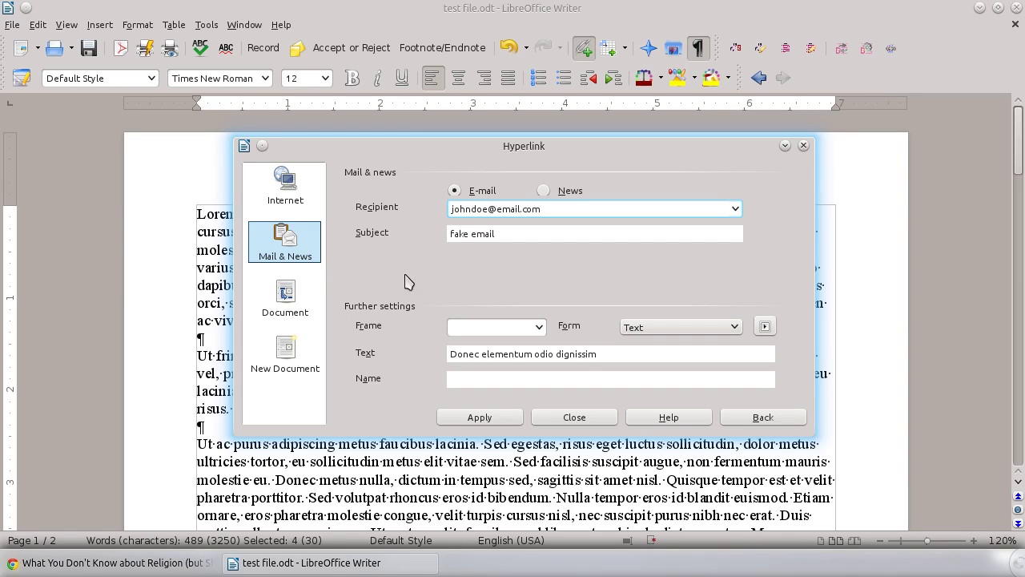
Examine the Document and New Document hyperlink options, close the dialog without applying a link and deselect the text
click(290, 297)
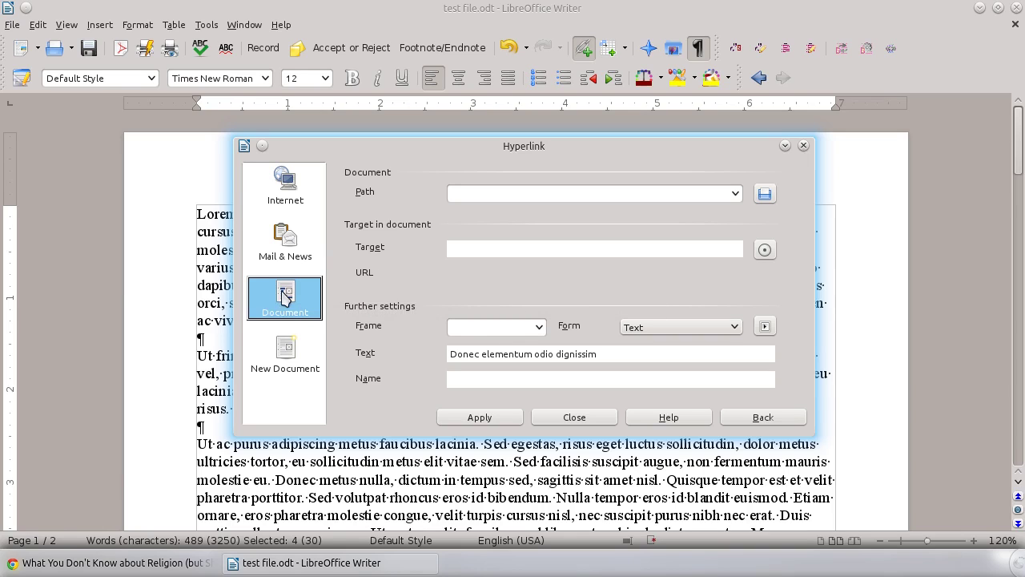
click(288, 348)
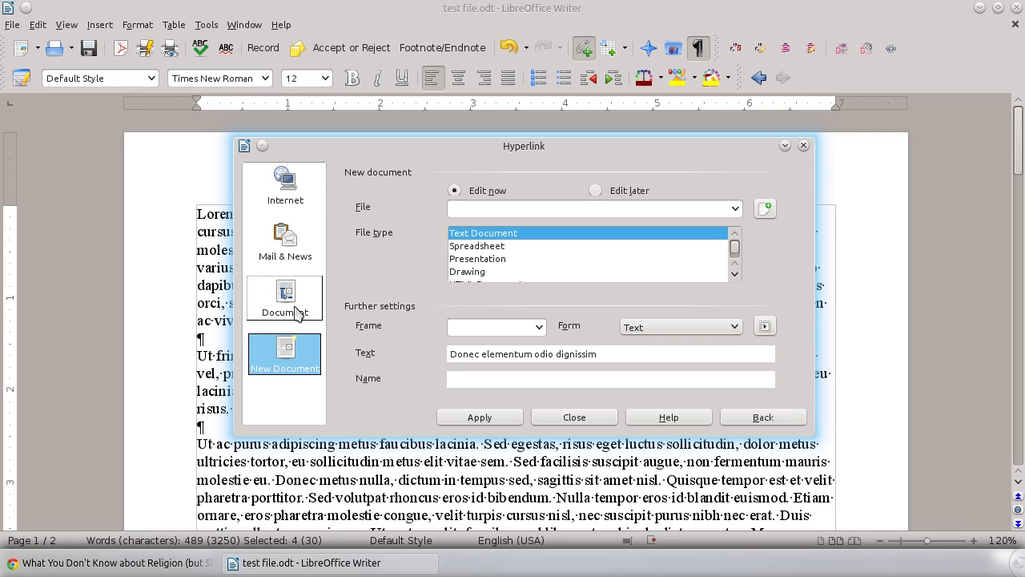
click(591, 418)
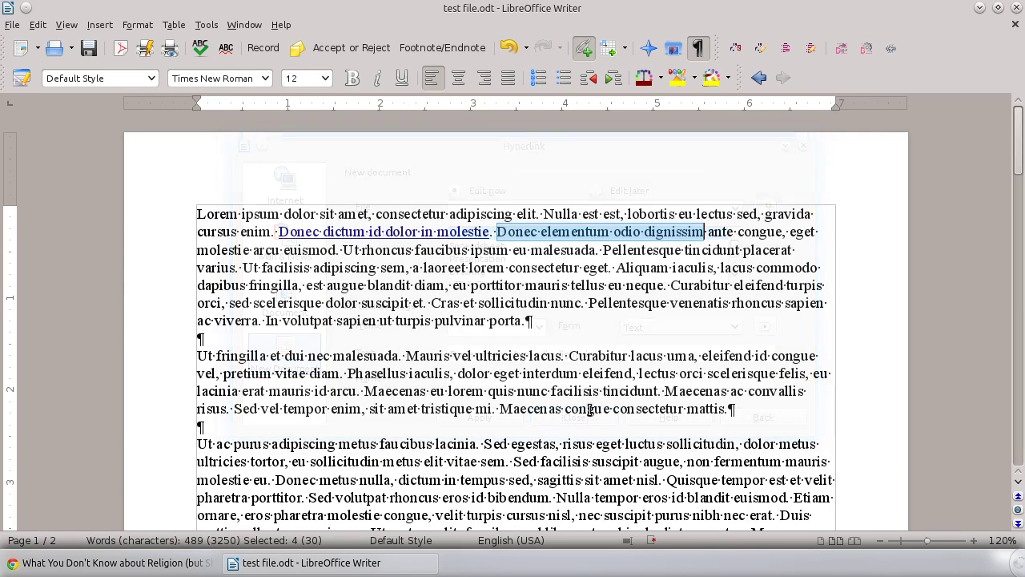
click(602, 252)
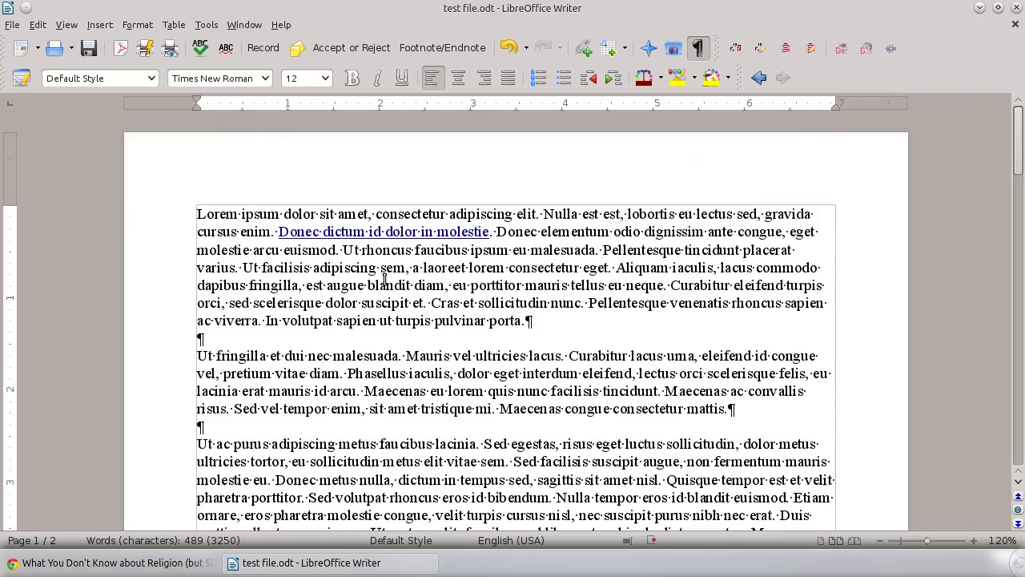